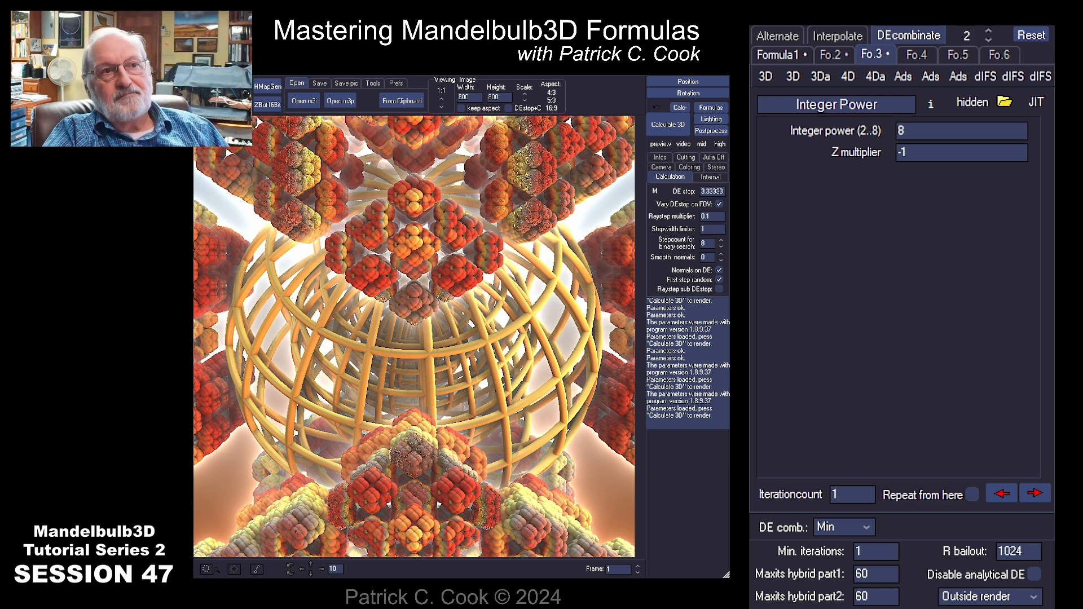
Review the parameters of the three combined formulas SphCageIFS, MengerIFSplus and Integer Power.
left_click(778, 55)
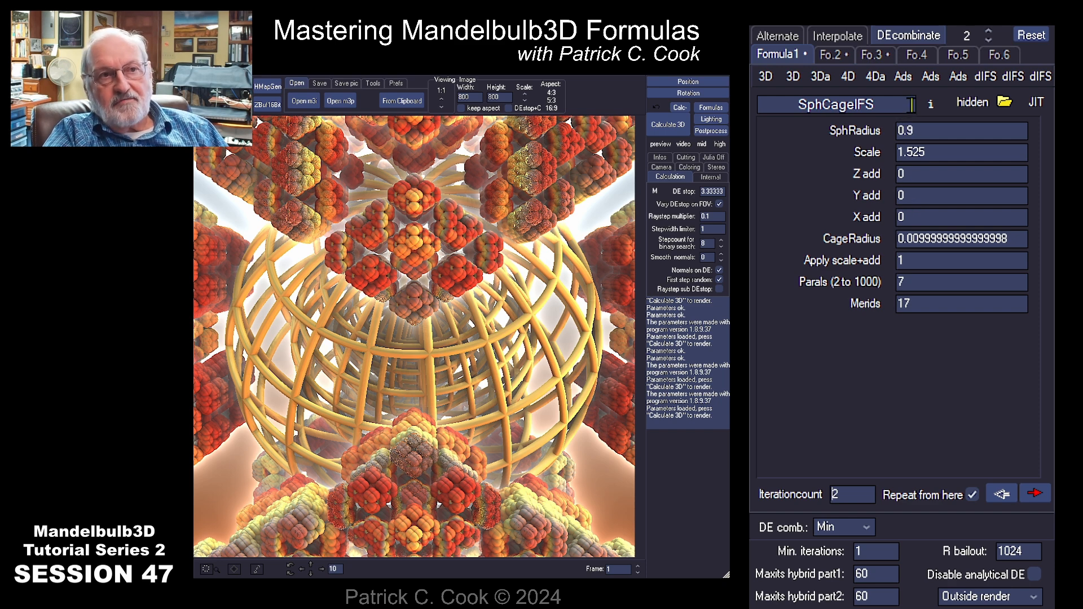
left_click(841, 102)
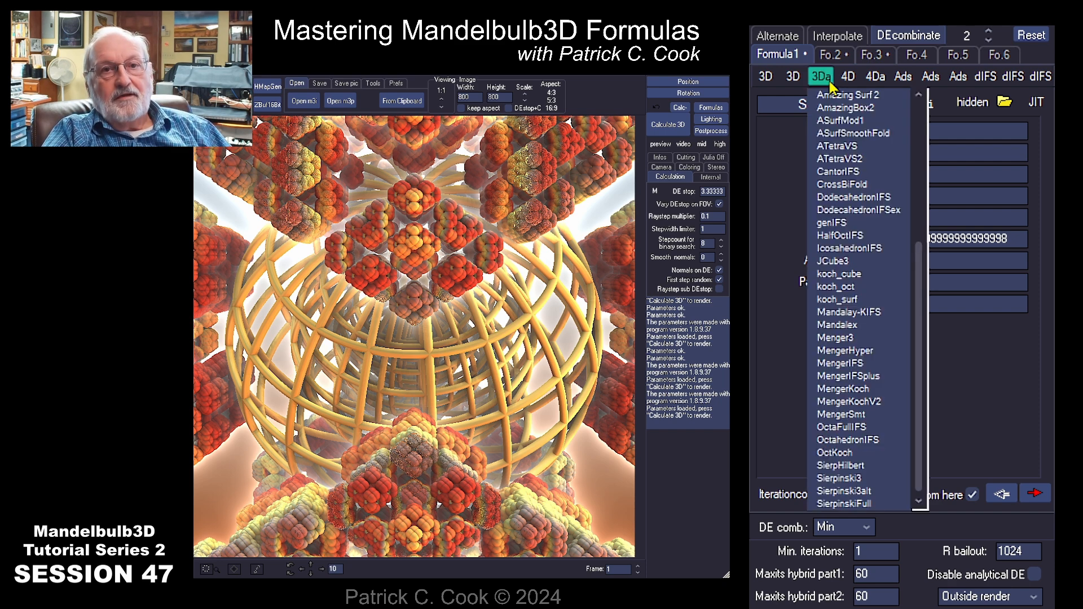
left_click(995, 382)
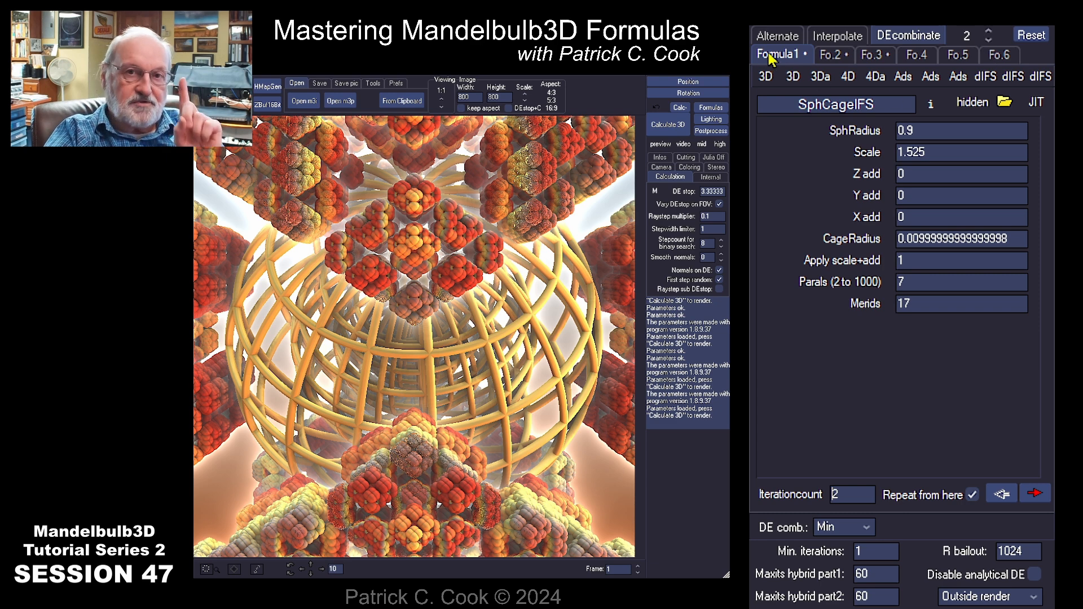
left_click(826, 57)
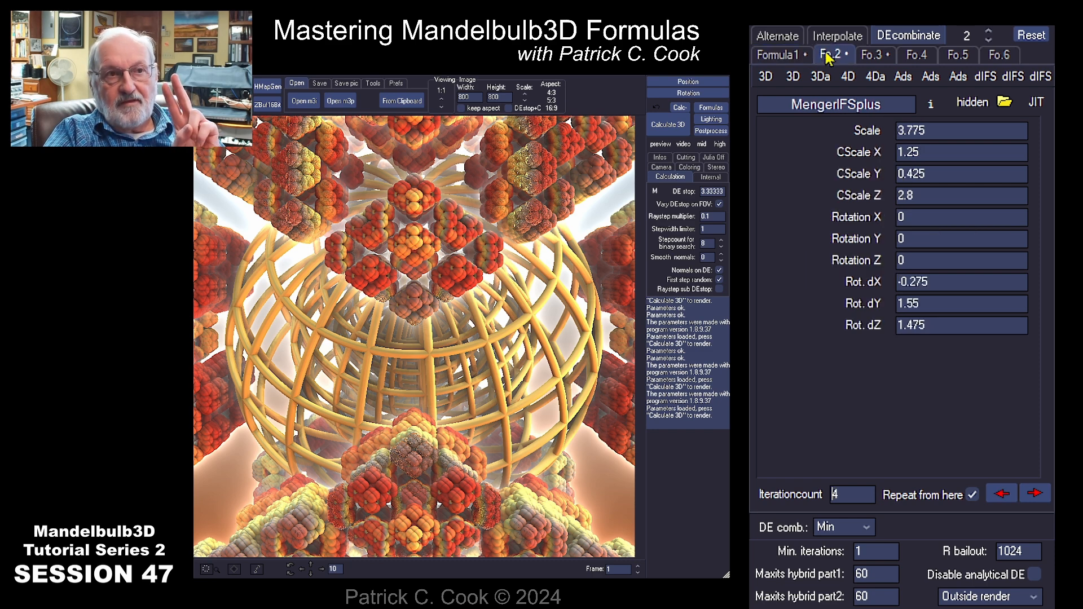
left_click(867, 59)
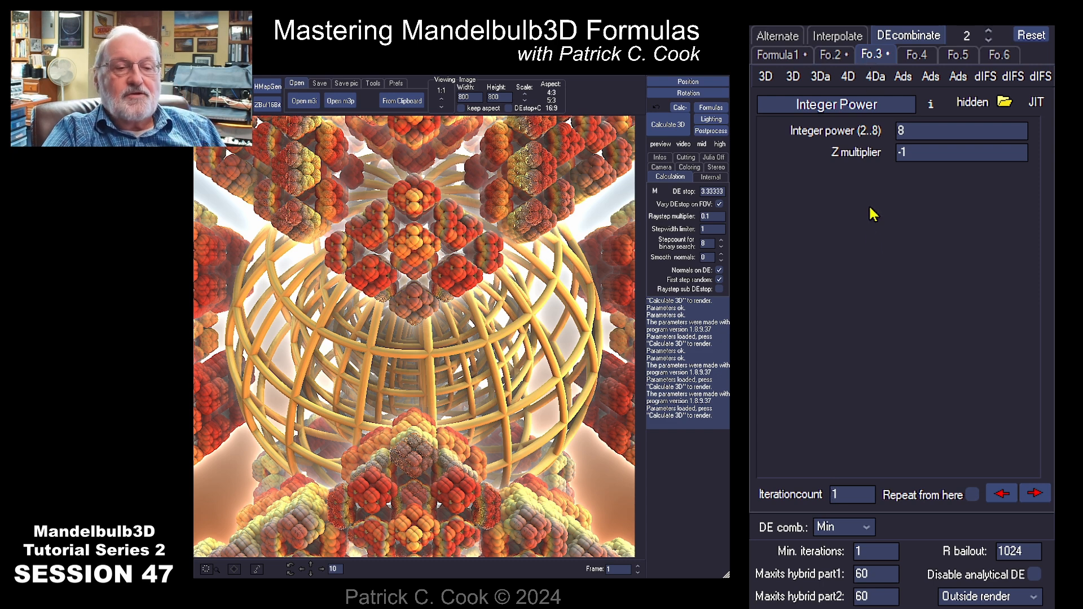
Set the SphCageIFS iteration count to 5 and render the combined image, stopping the calculation partway.
left_click(779, 57)
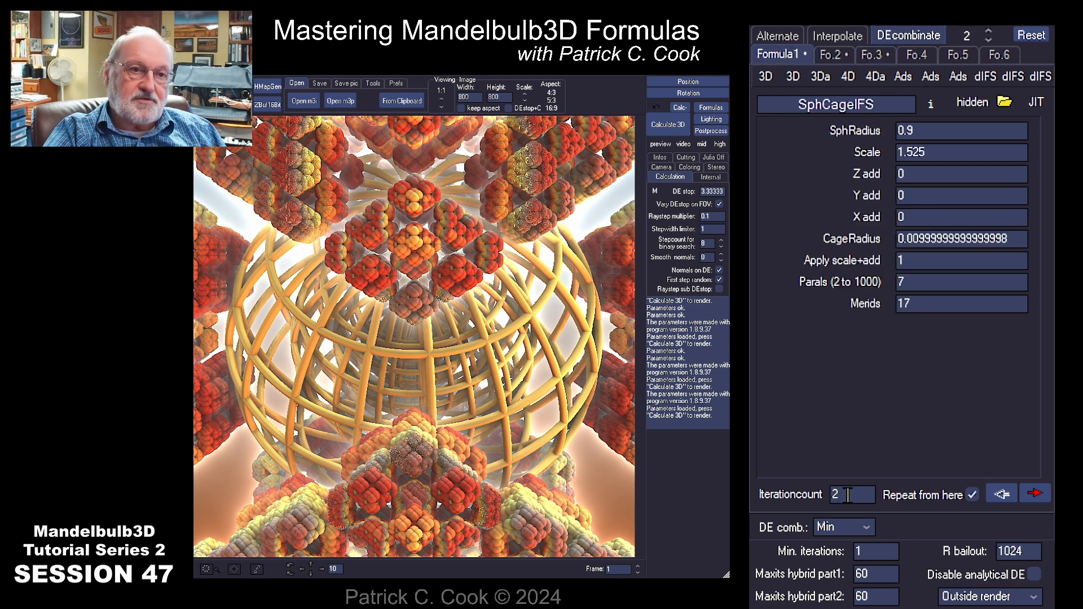
left_click_drag(848, 496, 823, 498)
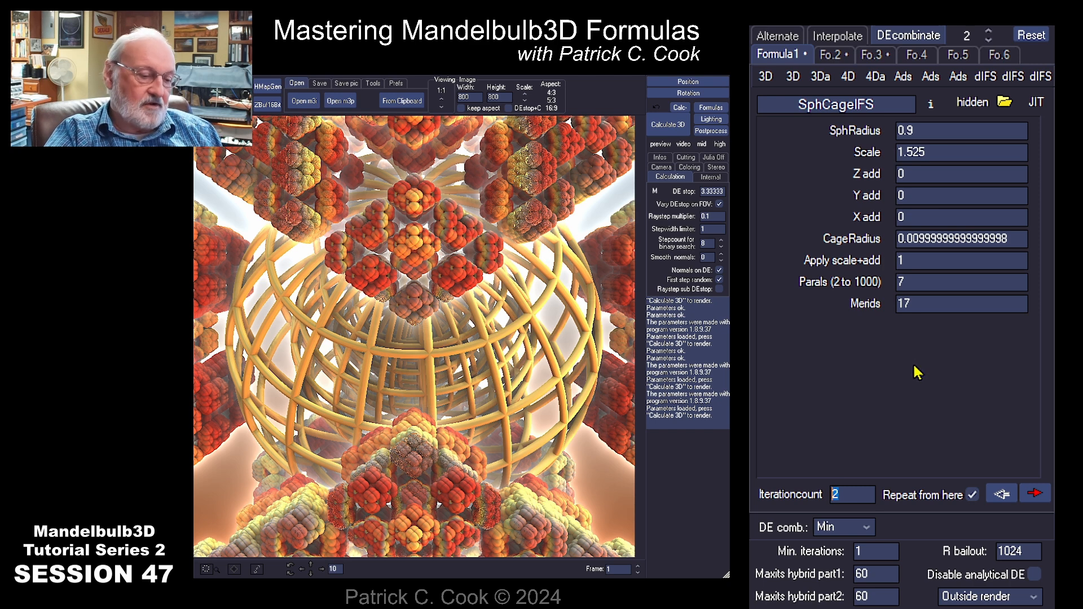
type("5")
left_click(670, 128)
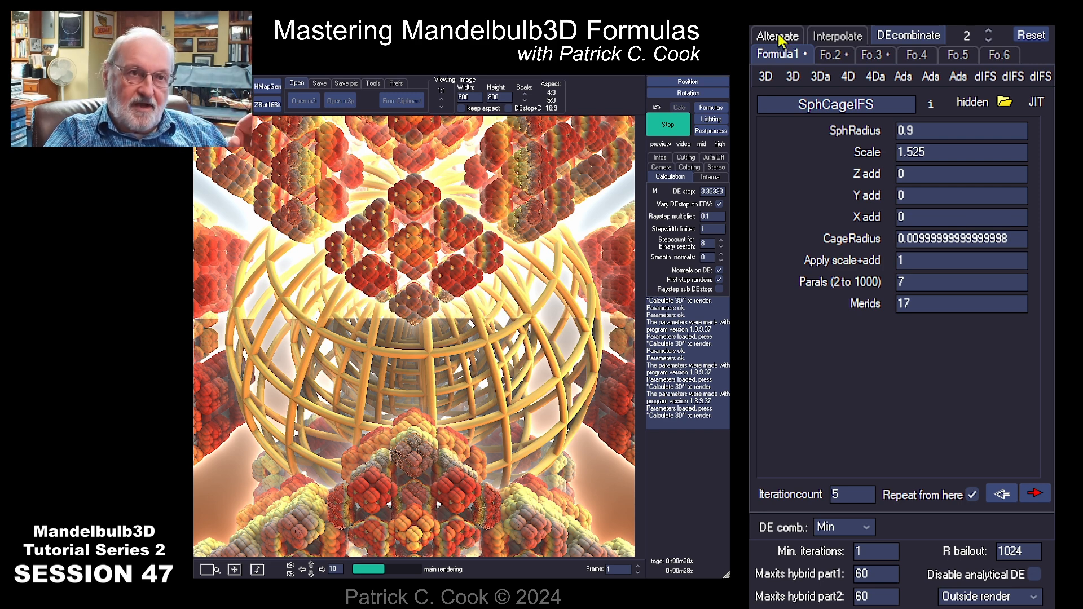
left_click(848, 79)
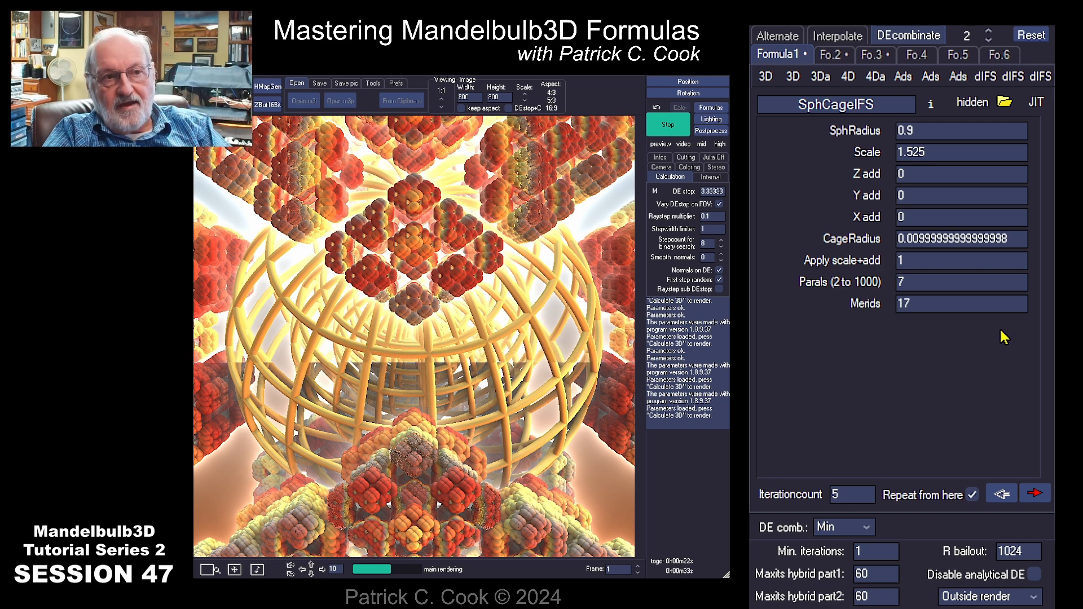
left_click(680, 130)
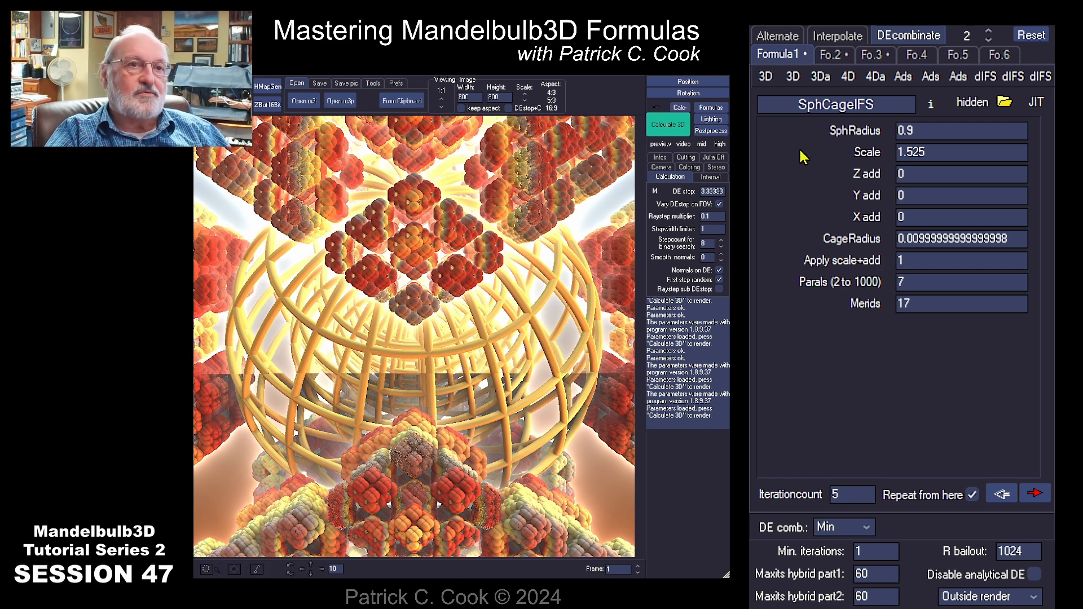
Render SphCageIFS alone in Alternate mode, with the iteration counts of MengerIFSplus and Integer Power set to 0.
left_click(777, 36)
left_click(830, 56)
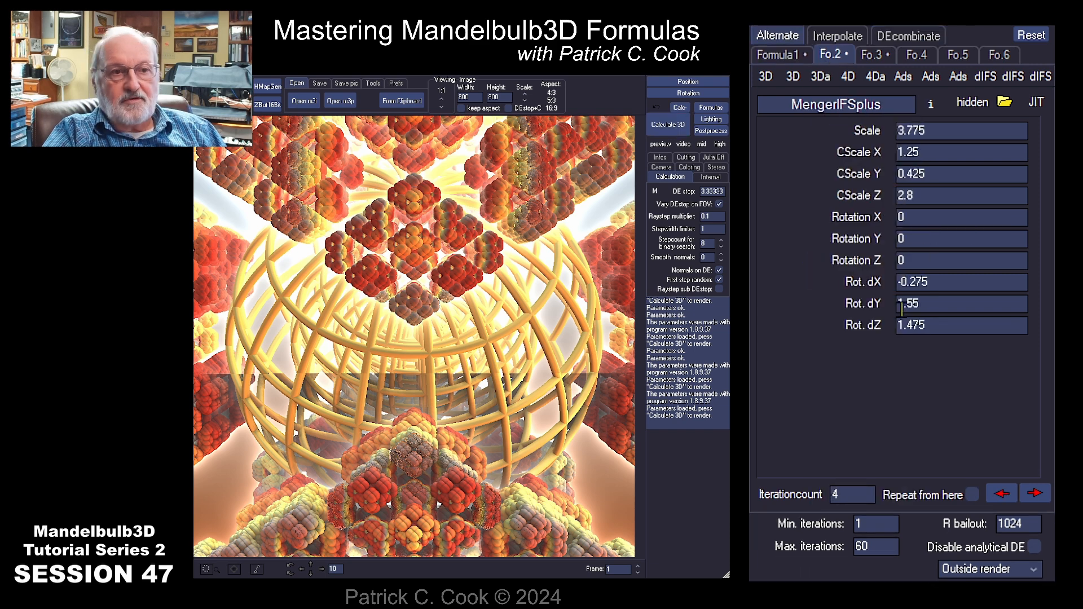
left_click_drag(847, 492, 791, 489)
type("0")
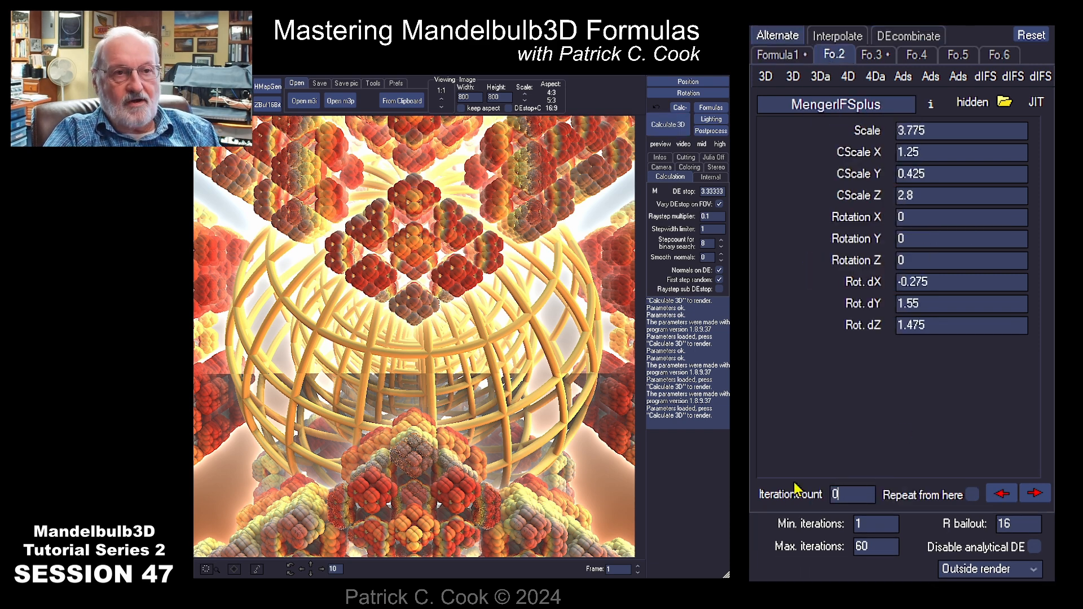
left_click(863, 56)
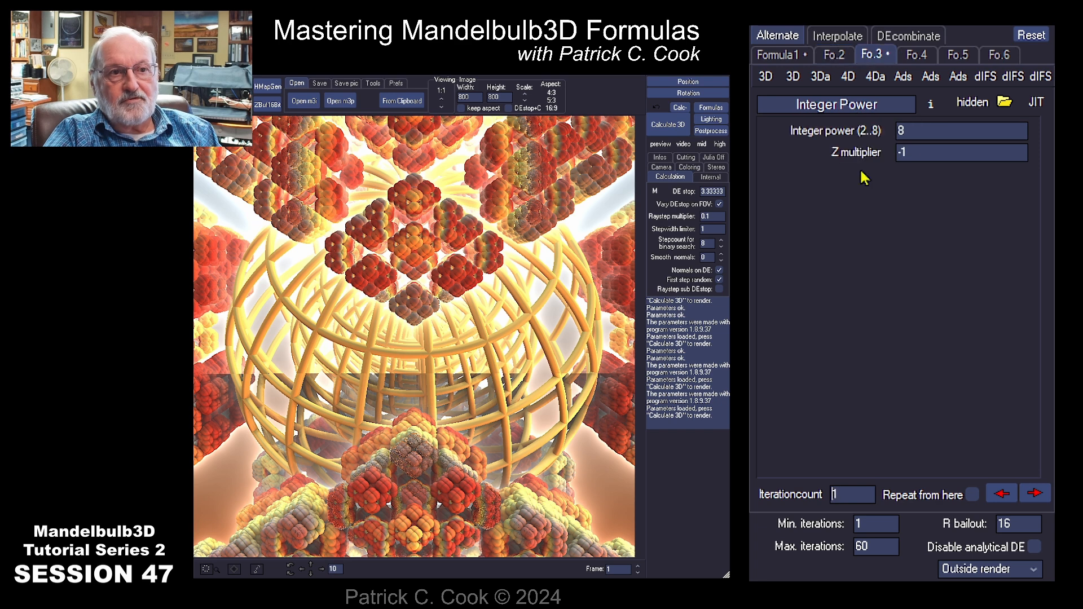
left_click_drag(850, 494, 814, 493)
type("0")
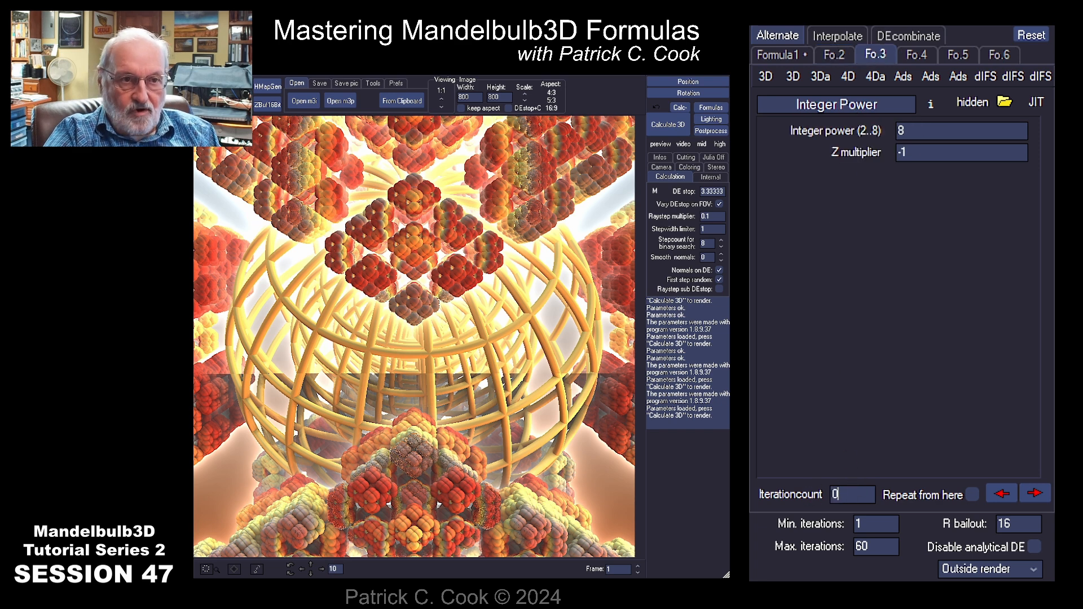
left_click(770, 58)
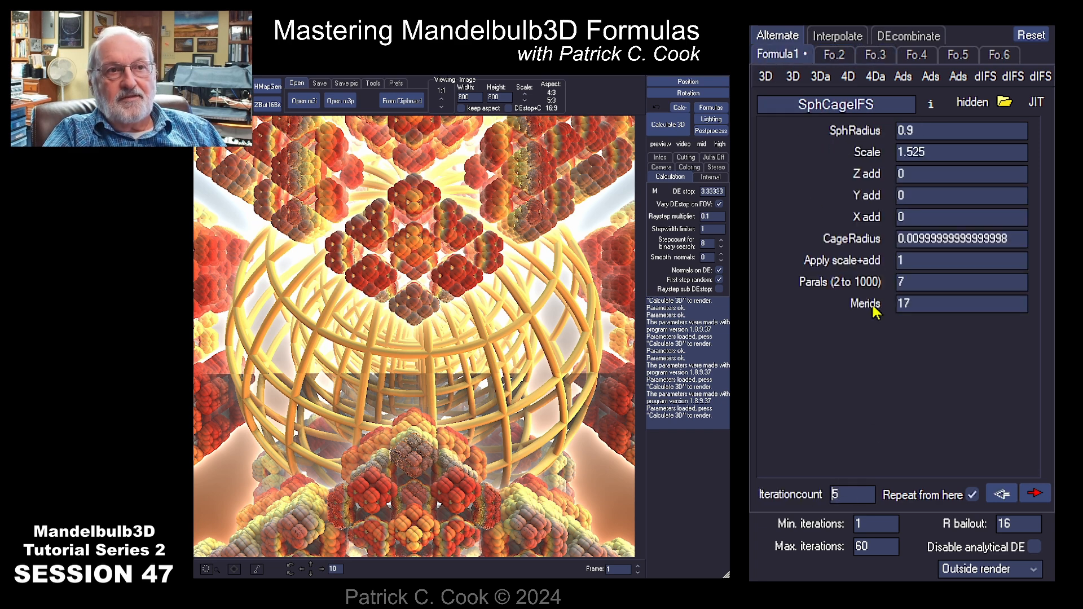
left_click(668, 124)
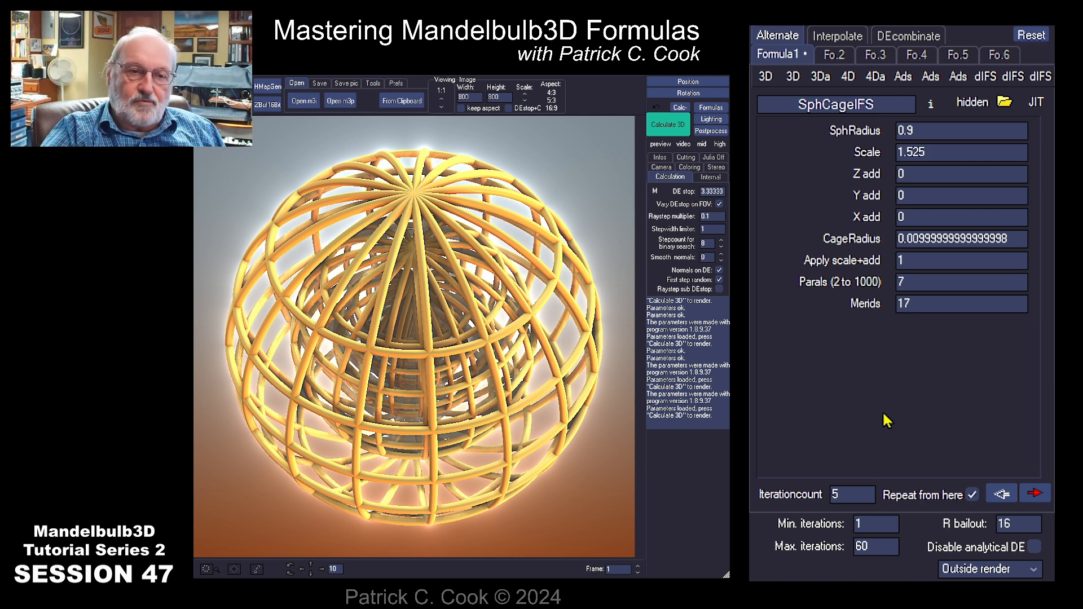
Render MengerIFSplus alone, with its iteration count set to 1 and that of SphCageIFS set to 0.
double_click(835, 494)
type("0")
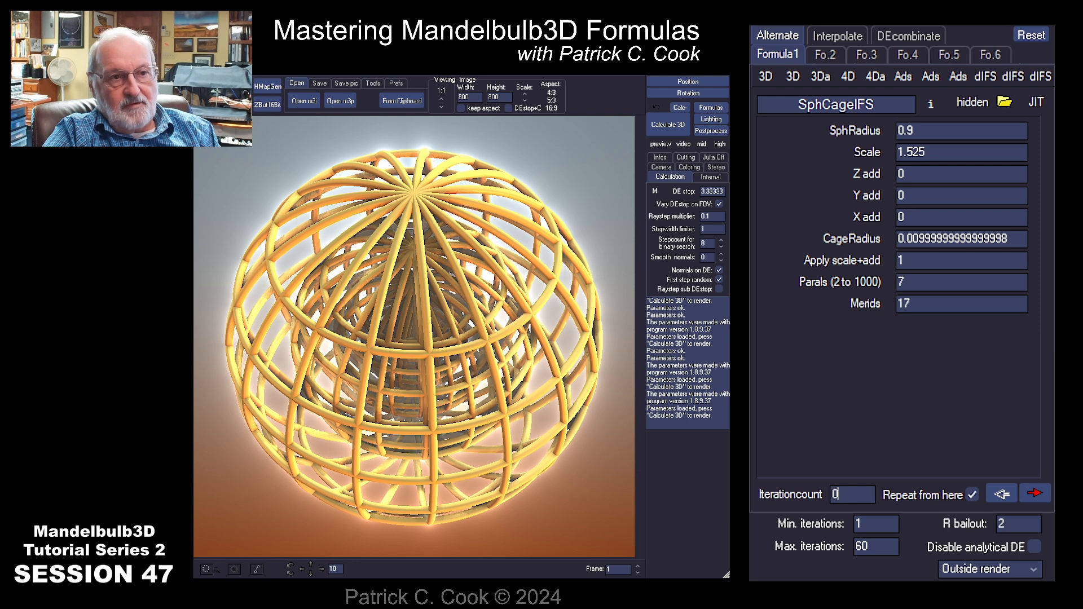
left_click(825, 55)
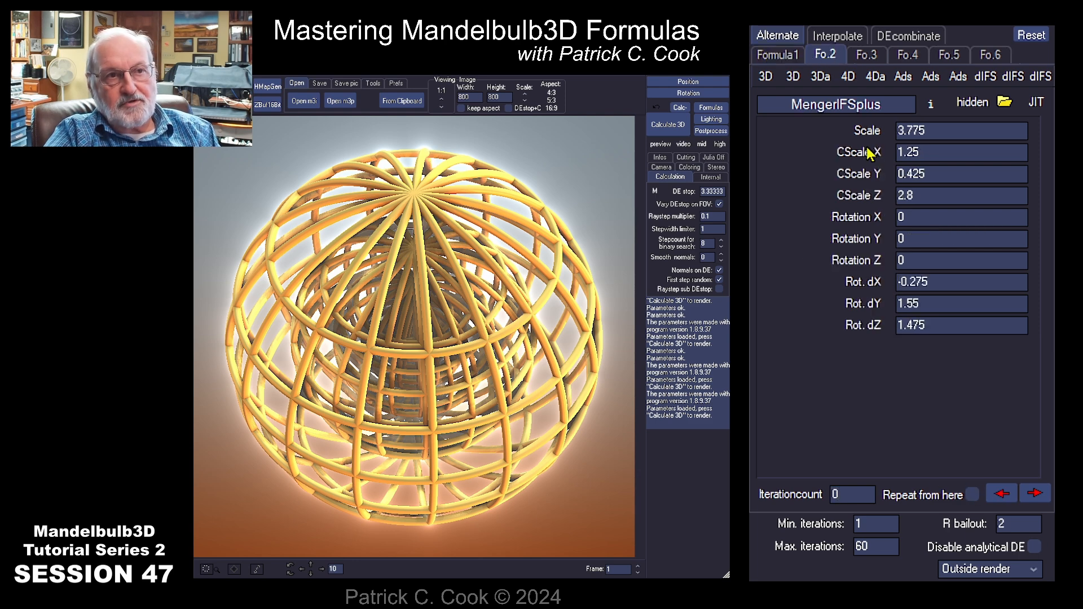
double_click(850, 494)
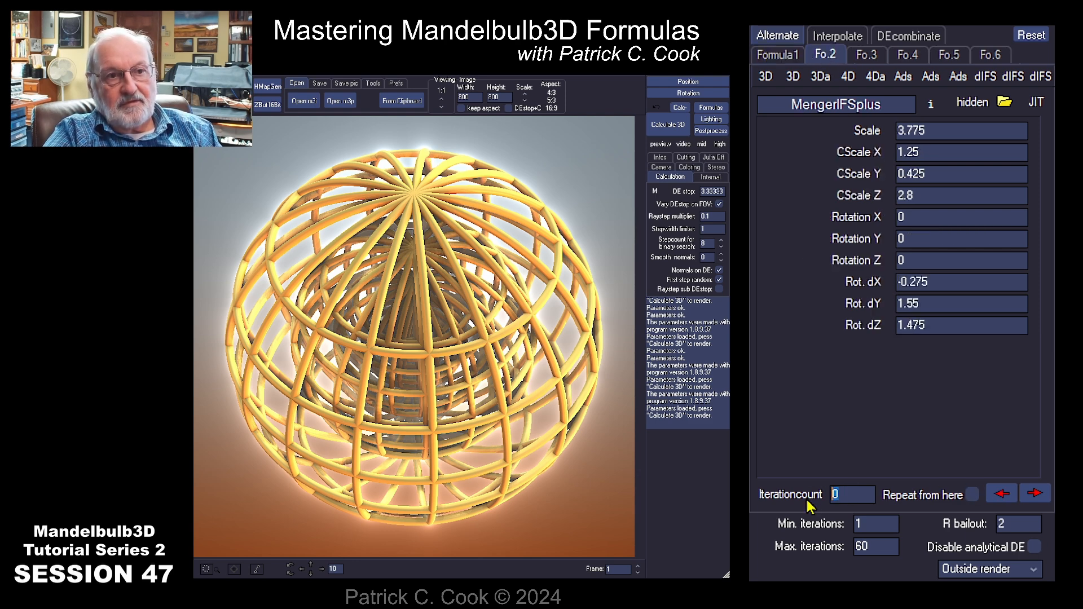
type("1")
key("Return")
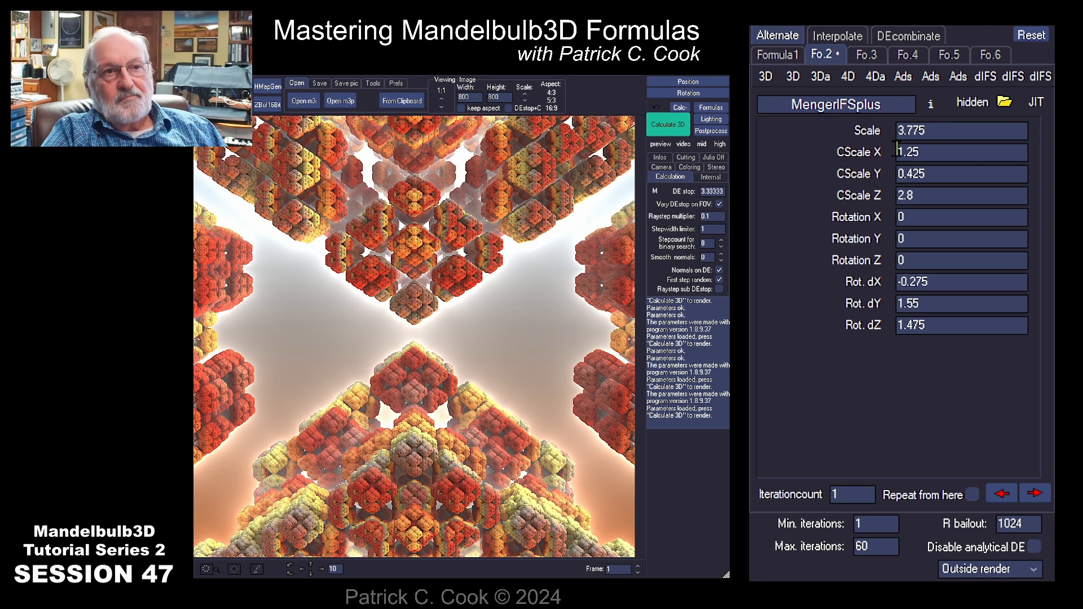
Render Integer Power alone, with its iteration count set to 1 and that of MengerIFSplus set to 0.
left_click(833, 494)
type("0")
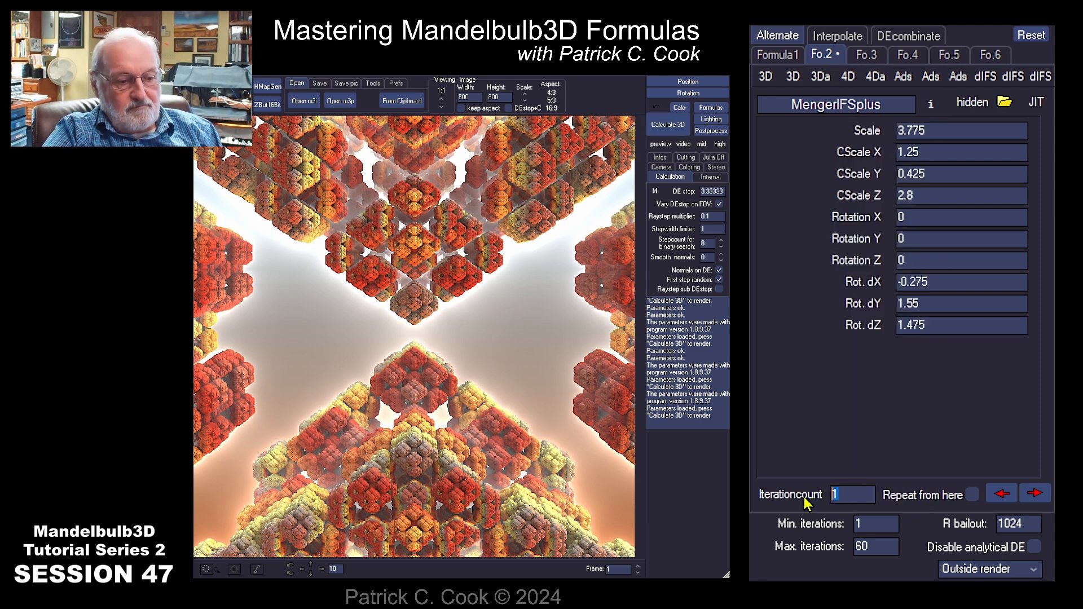
left_click(860, 56)
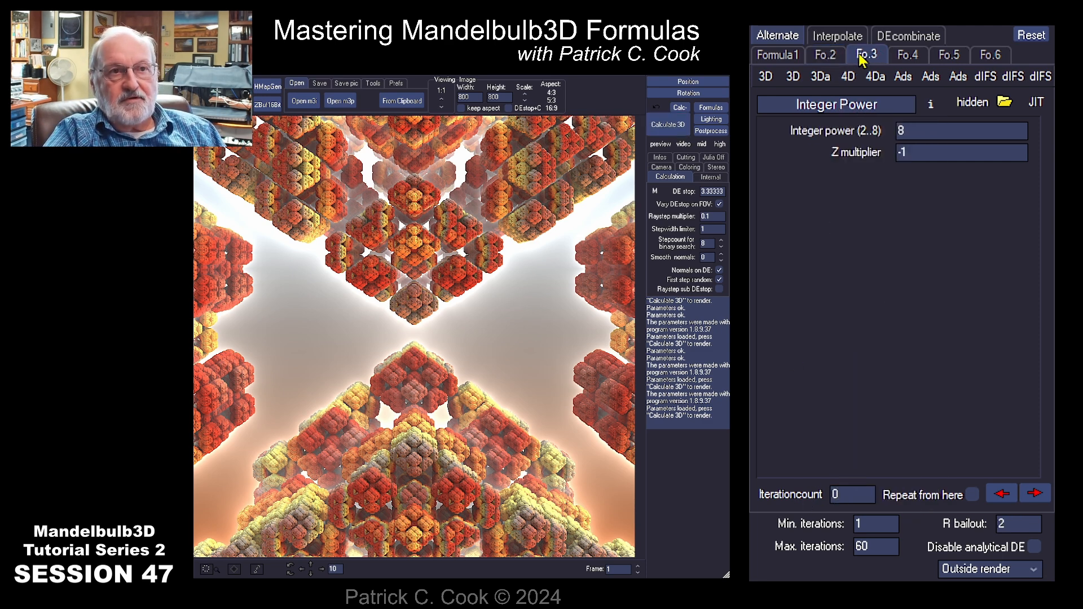
left_click_drag(851, 499, 802, 499)
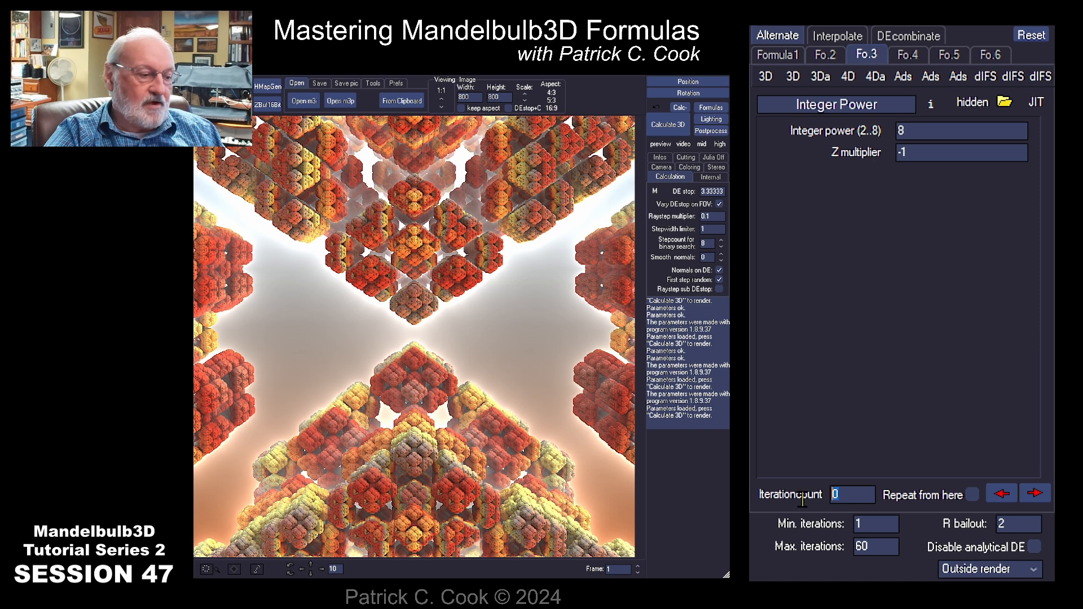
type("1")
left_click(669, 124)
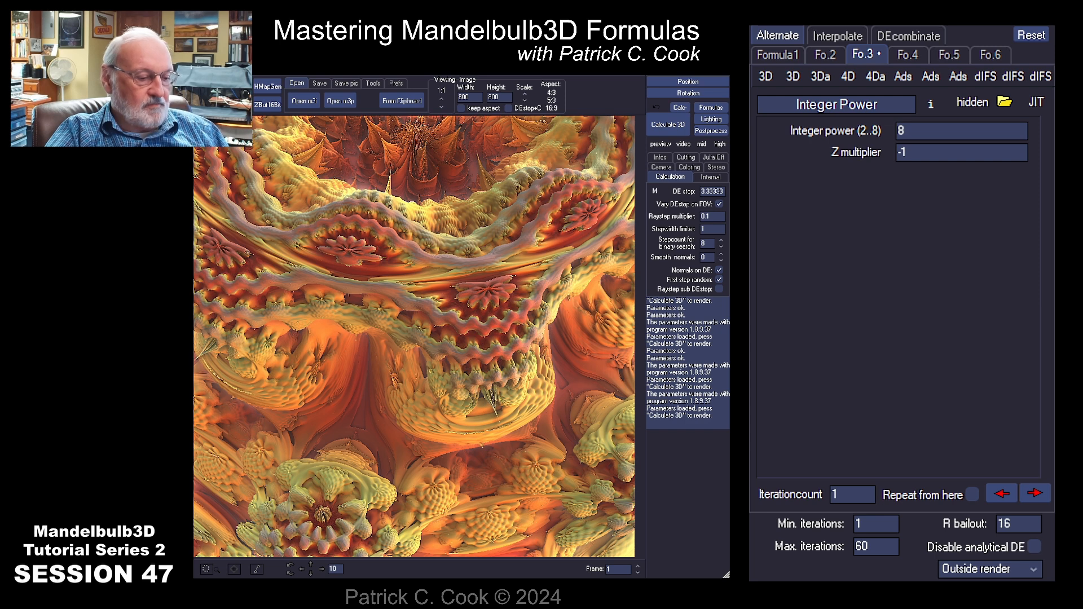
Load the DEcombinate fractal parameters from the clipboard and start a render, stopping it partway.
left_click(402, 100)
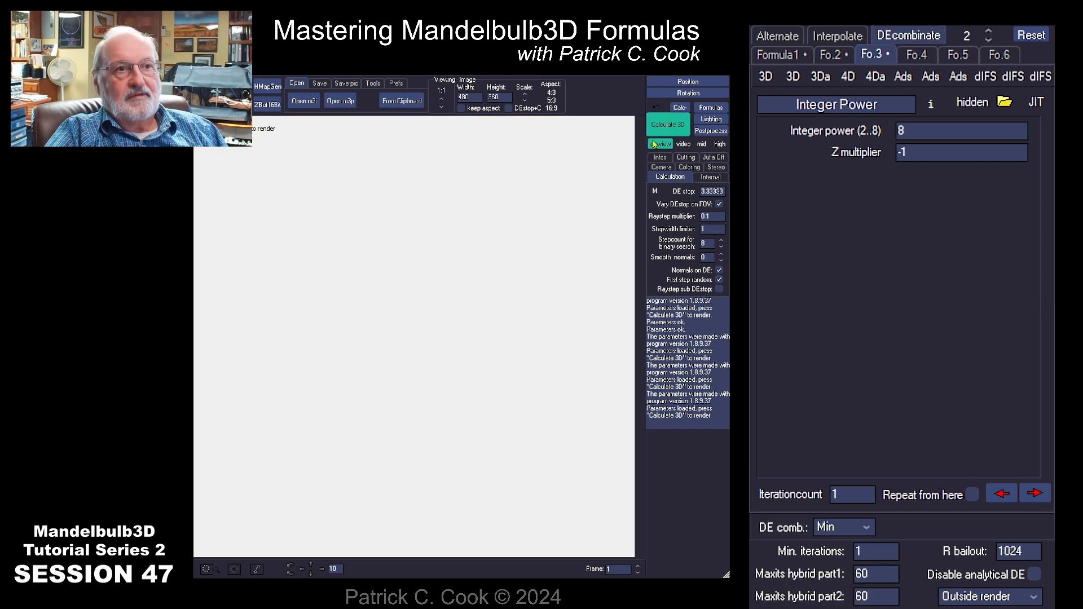
left_click(668, 124)
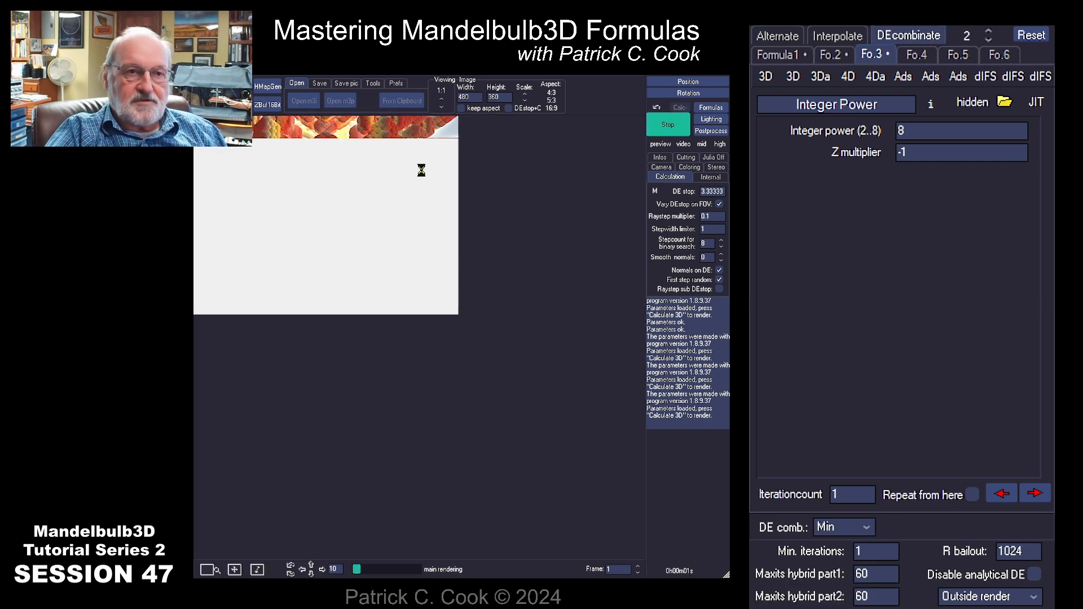
left_click(679, 130)
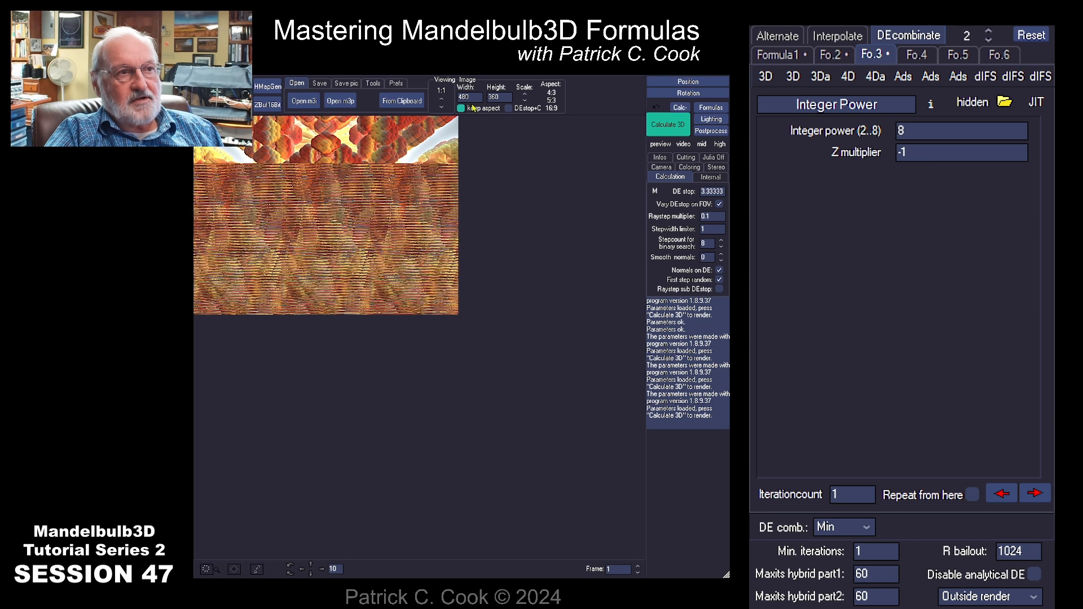
Set the image width and height to 800 each and start a new 3D render.
left_click_drag(472, 97, 443, 98)
type("800")
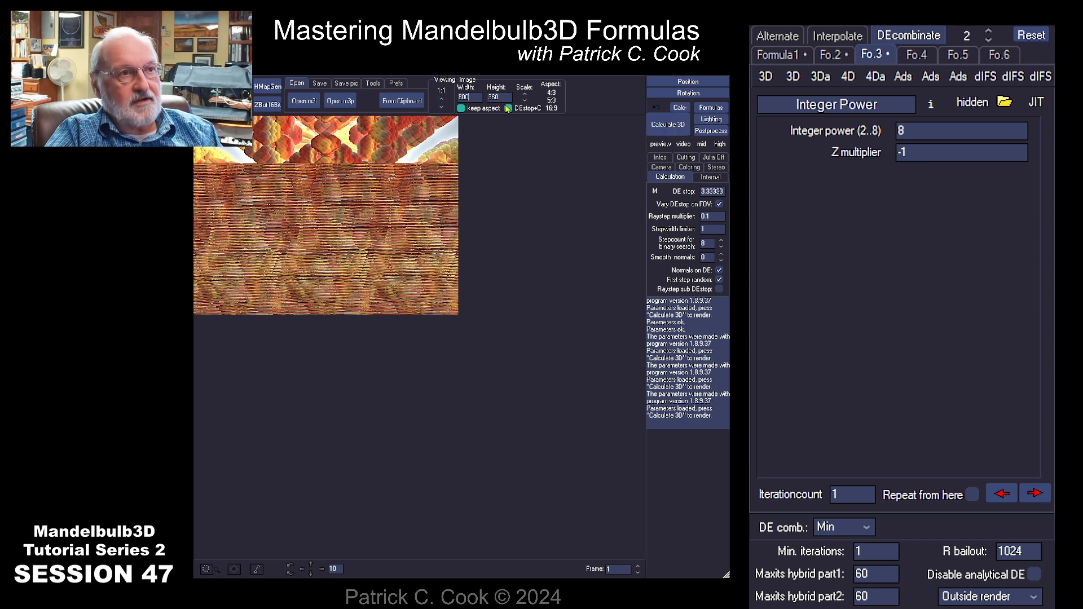
double_click(506, 98)
type("800")
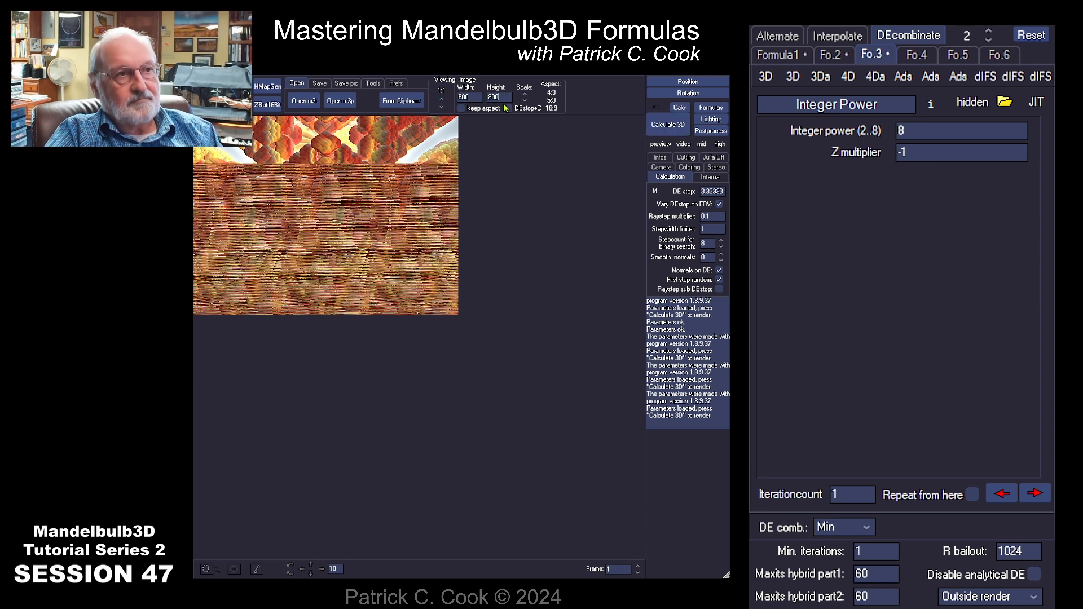
left_click(668, 125)
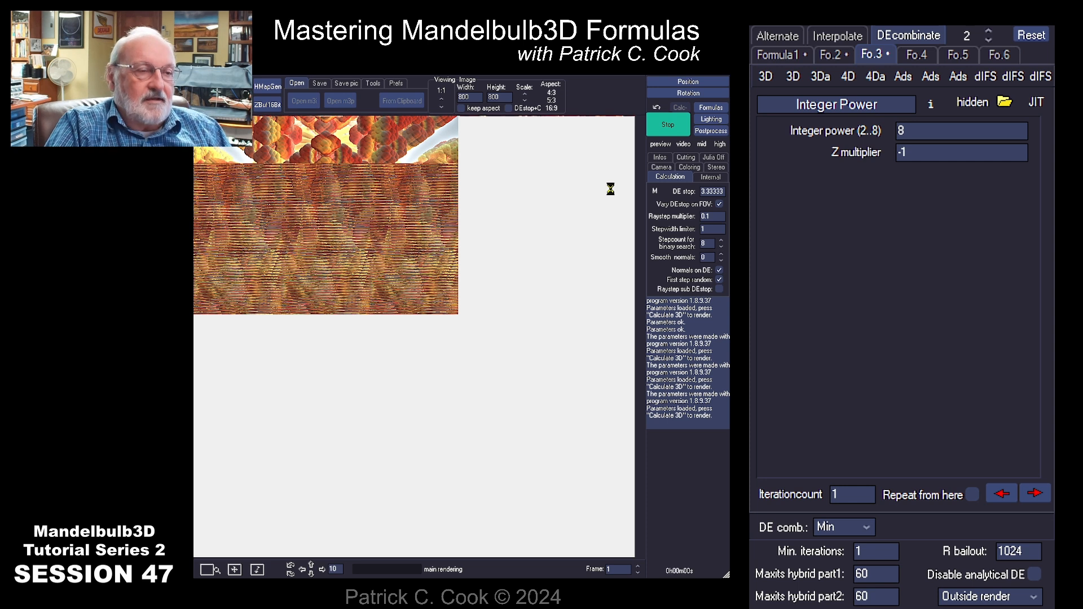